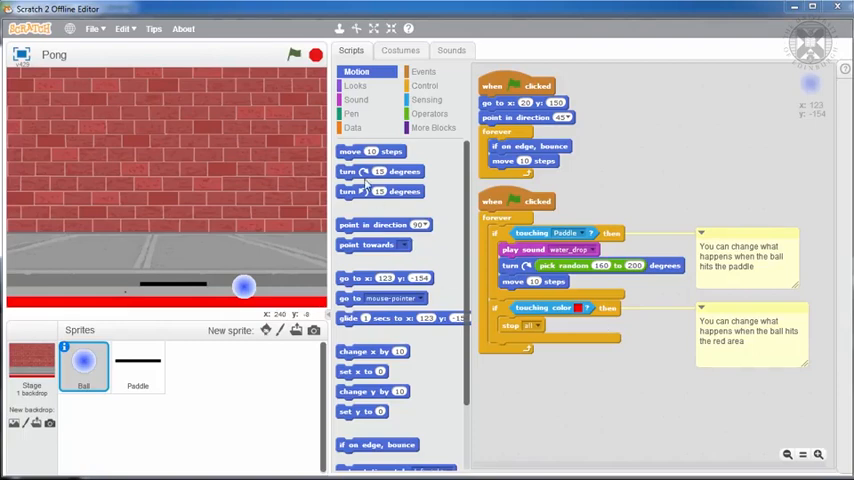
# - Run the Pong project with the green flag until the ball reaches the red area
pyautogui.click(294, 55)
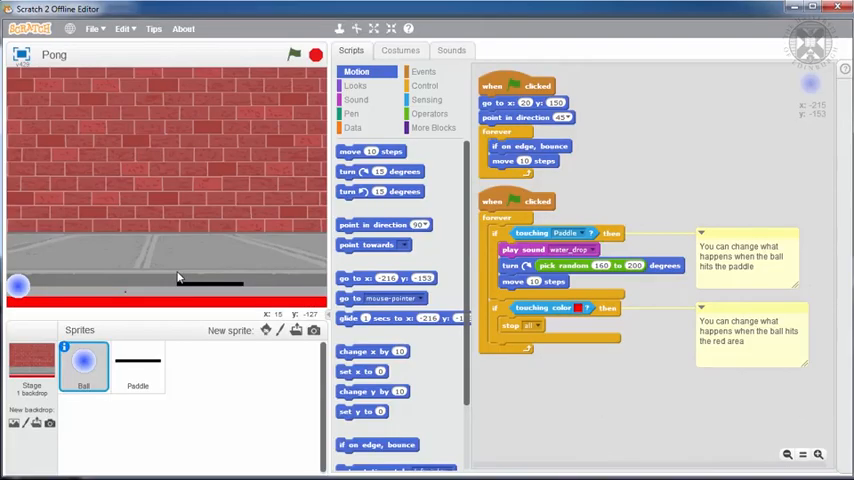
pyautogui.click(152, 371)
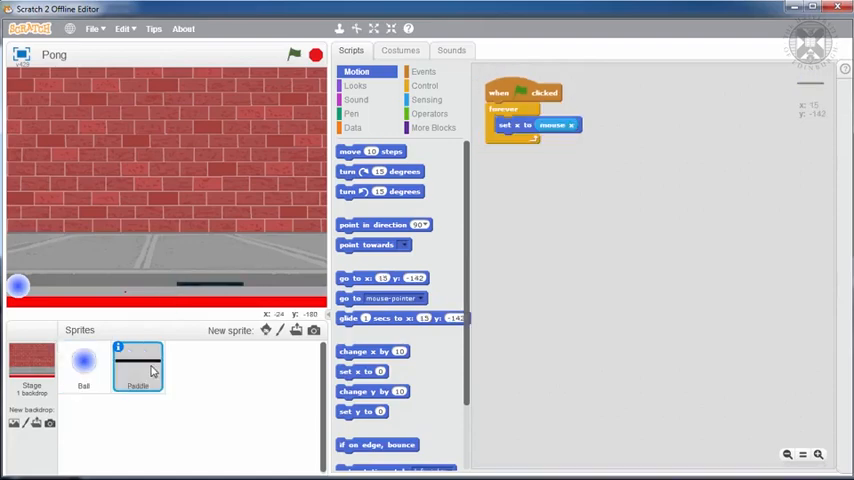
pyautogui.click(88, 368)
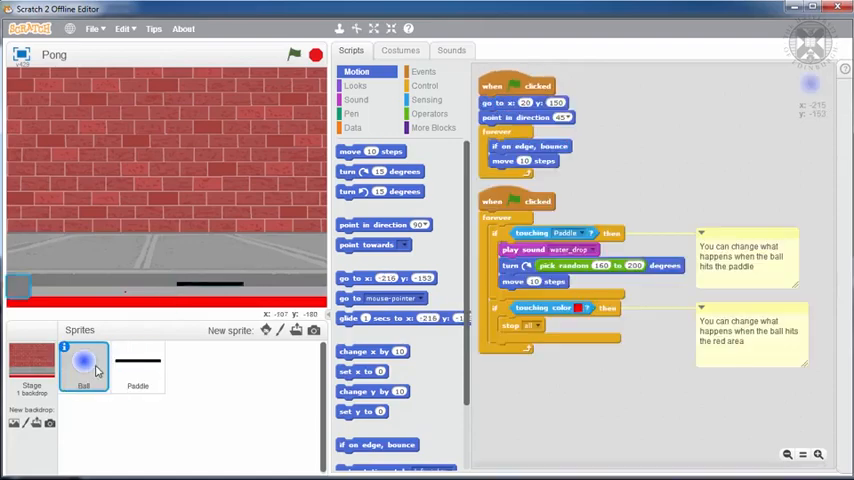
pyautogui.click(34, 370)
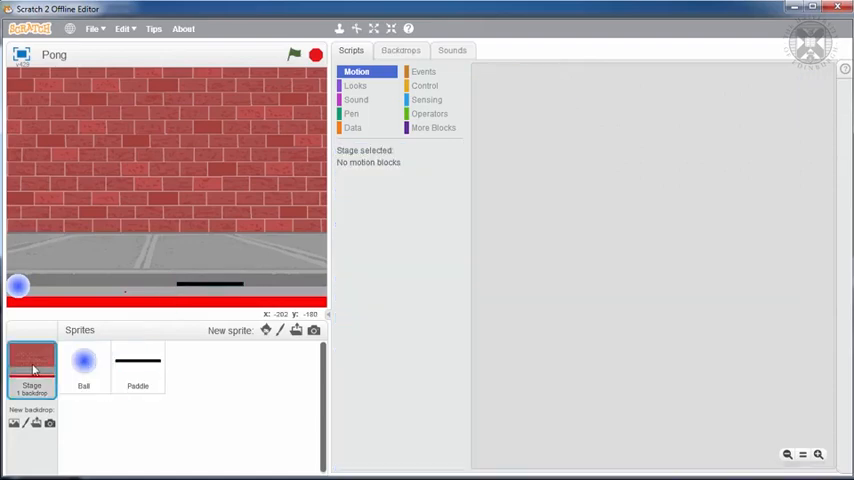
pyautogui.click(399, 51)
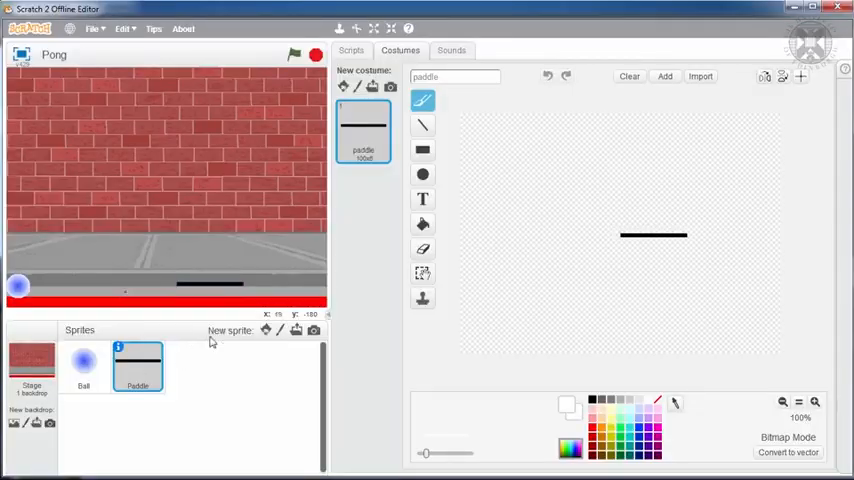
pyautogui.click(351, 50)
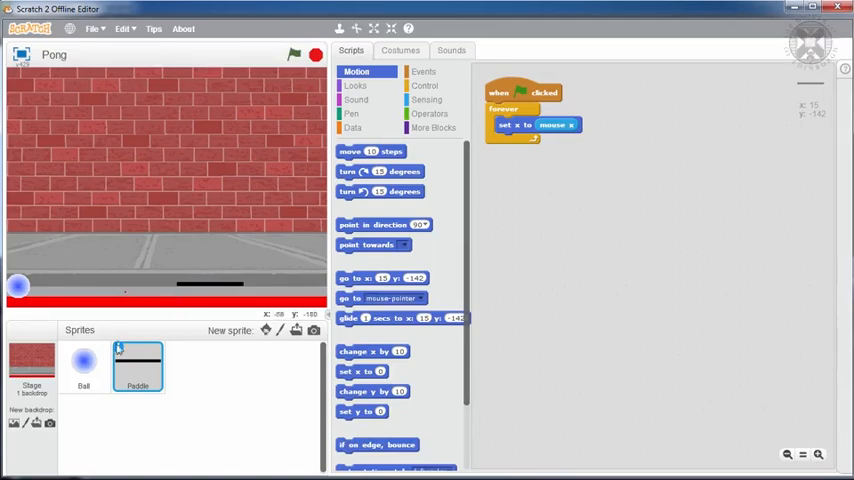
# - Select the Ball sprite and bring up the options for its second green-flag script
pyautogui.click(88, 352)
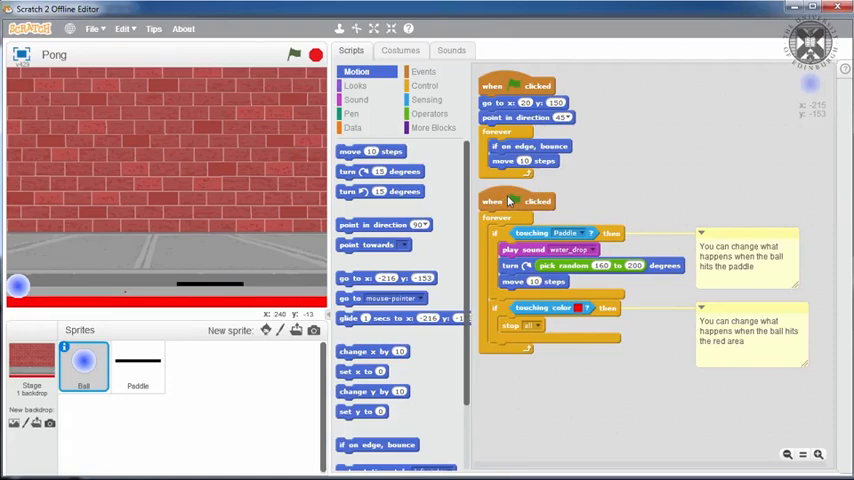
pyautogui.rightClick(509, 200)
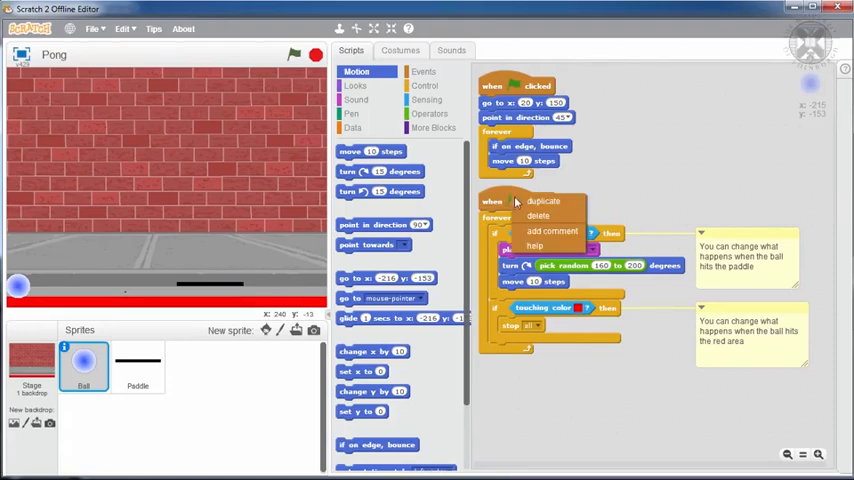
# - Add a comment to the second script explaining the paddle/red-line behaviour and resize it to reveal comments below
pyautogui.click(545, 232)
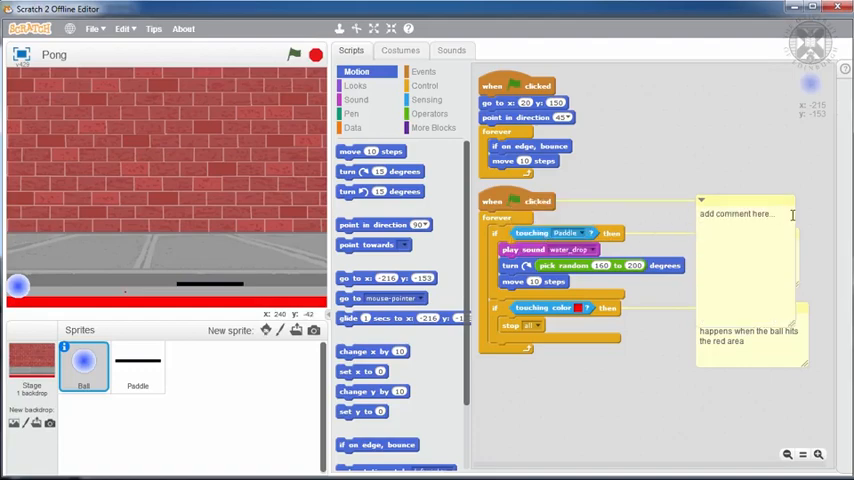
pyautogui.moveTo(792, 215); pyautogui.dragTo(692, 213)
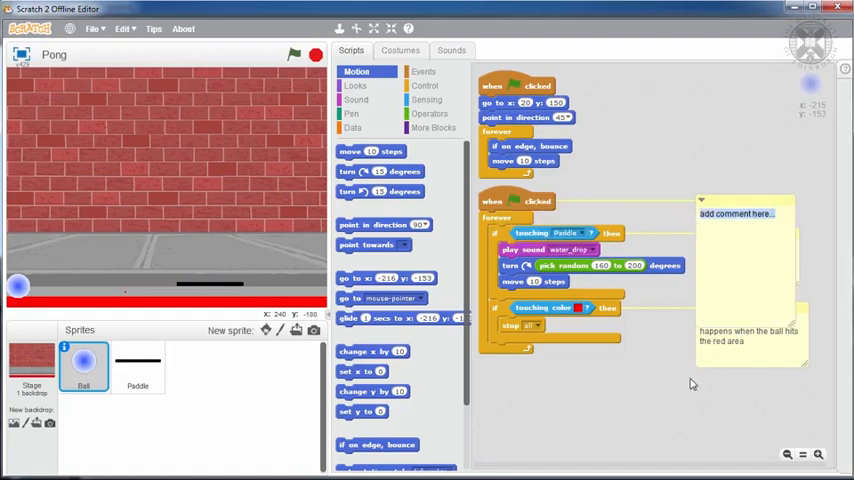
pyautogui.write('T')
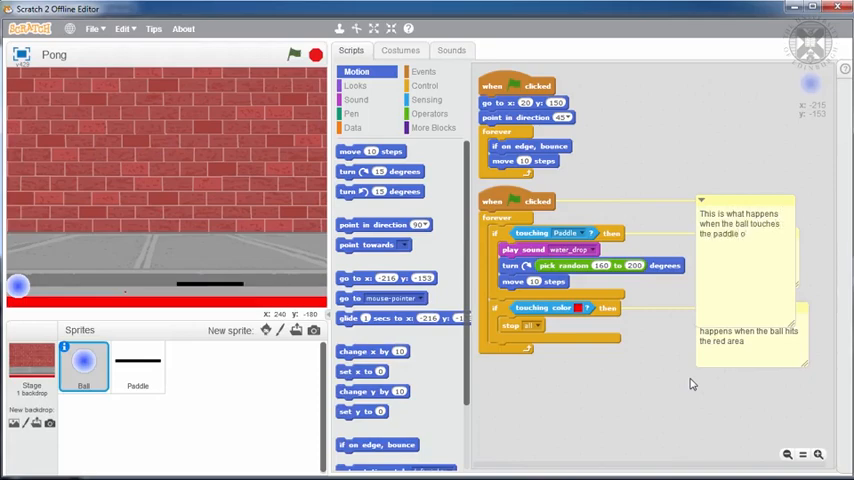
pyautogui.write('e red line')
pyautogui.moveTo(793, 328)
pyautogui.mouseDown()
pyautogui.moveTo(801, 254)
pyautogui.moveTo(836, 236)
pyautogui.mouseUp()
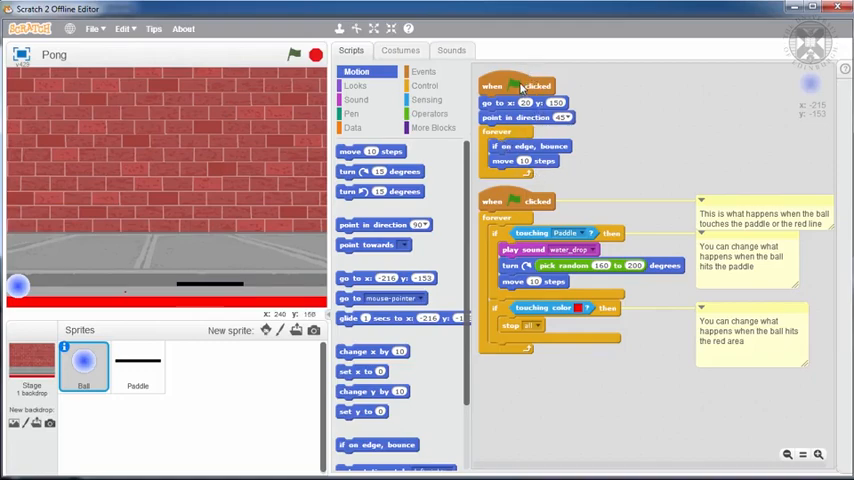
pyautogui.rightClick(521, 88)
# - Add a comment to the first script and replace its placeholder with 'Initialisation and ball movement.'
pyautogui.click(575, 117)
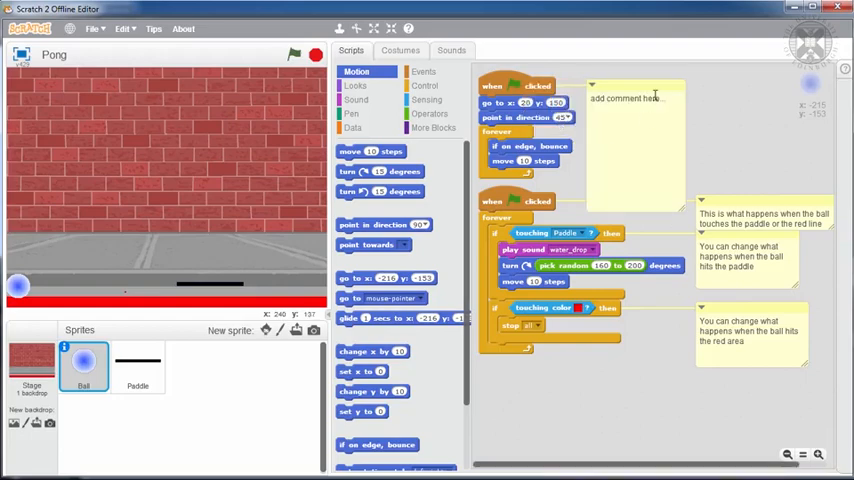
pyautogui.moveTo(676, 98); pyautogui.dragTo(586, 101)
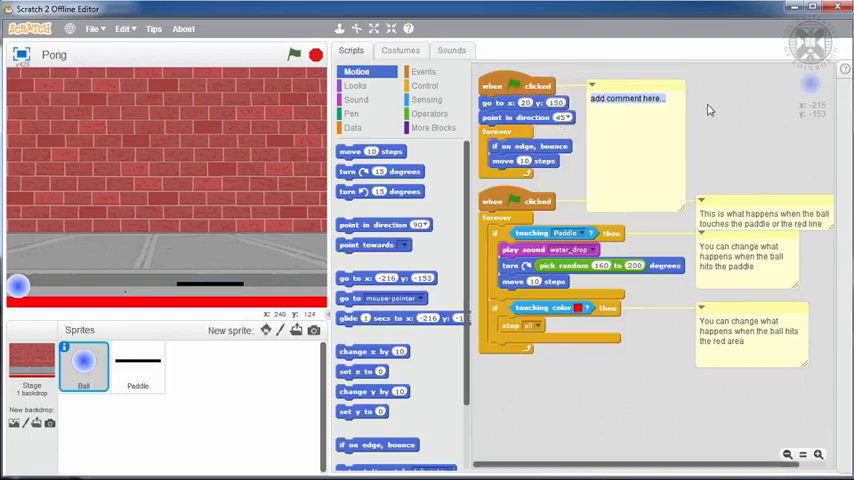
pyautogui.write('Initia')
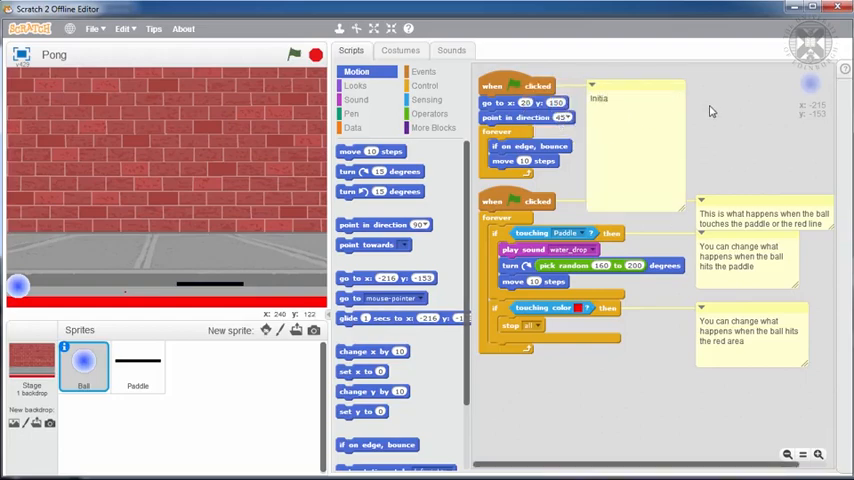
pyautogui.write('lisation and ball')
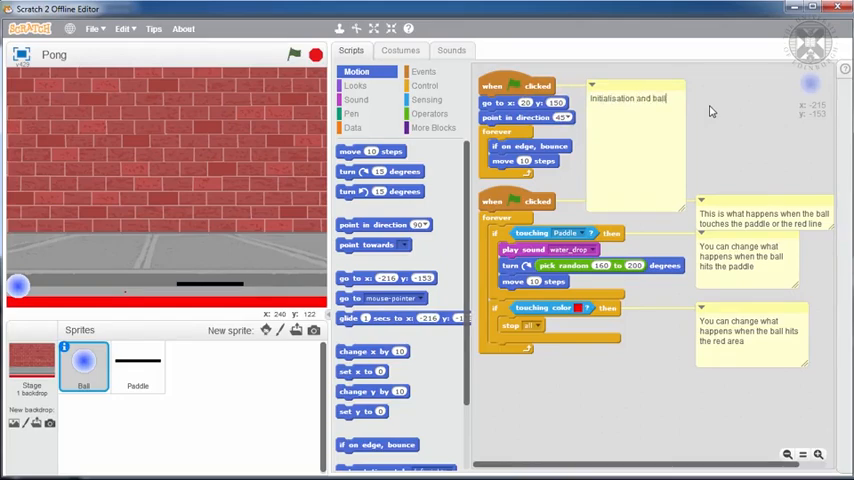
pyautogui.write(' movement')
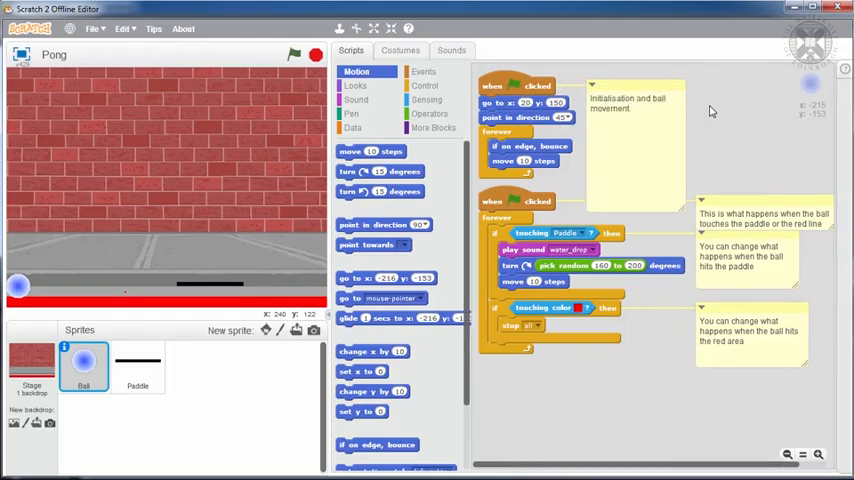